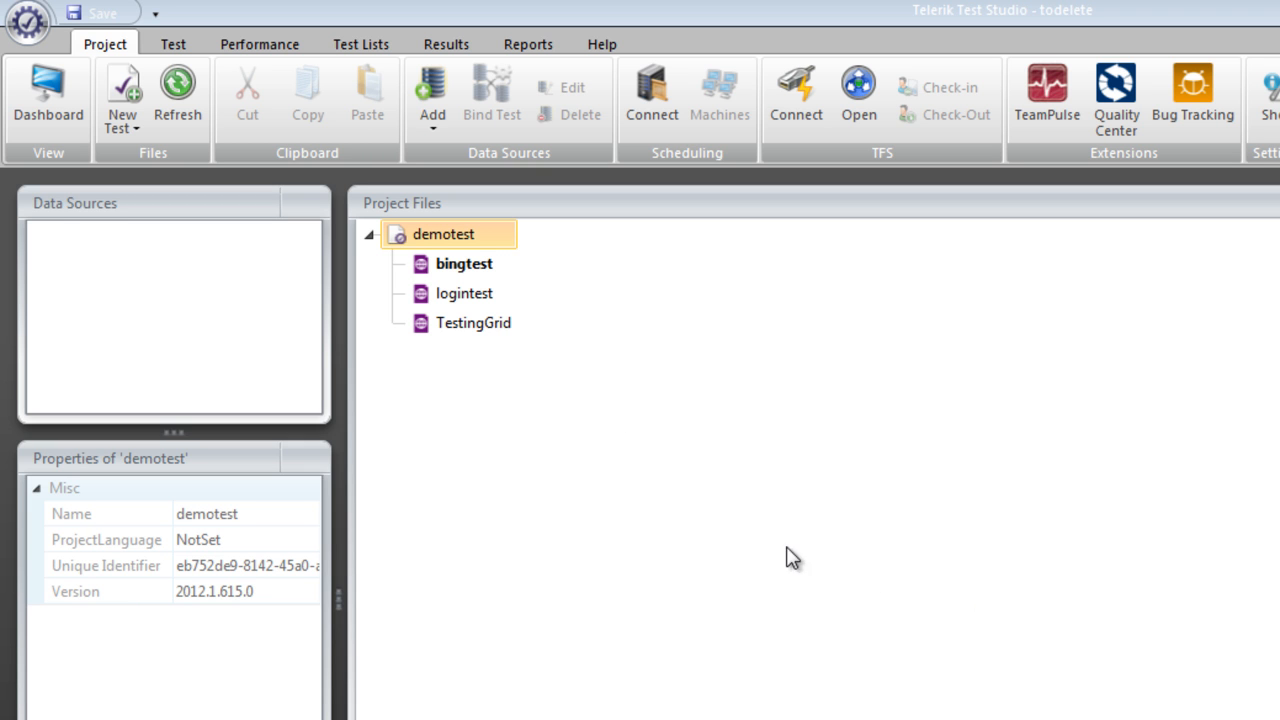
Open the bingtest test from the demotest project to review its recorded steps.
mouse_move(456, 267)
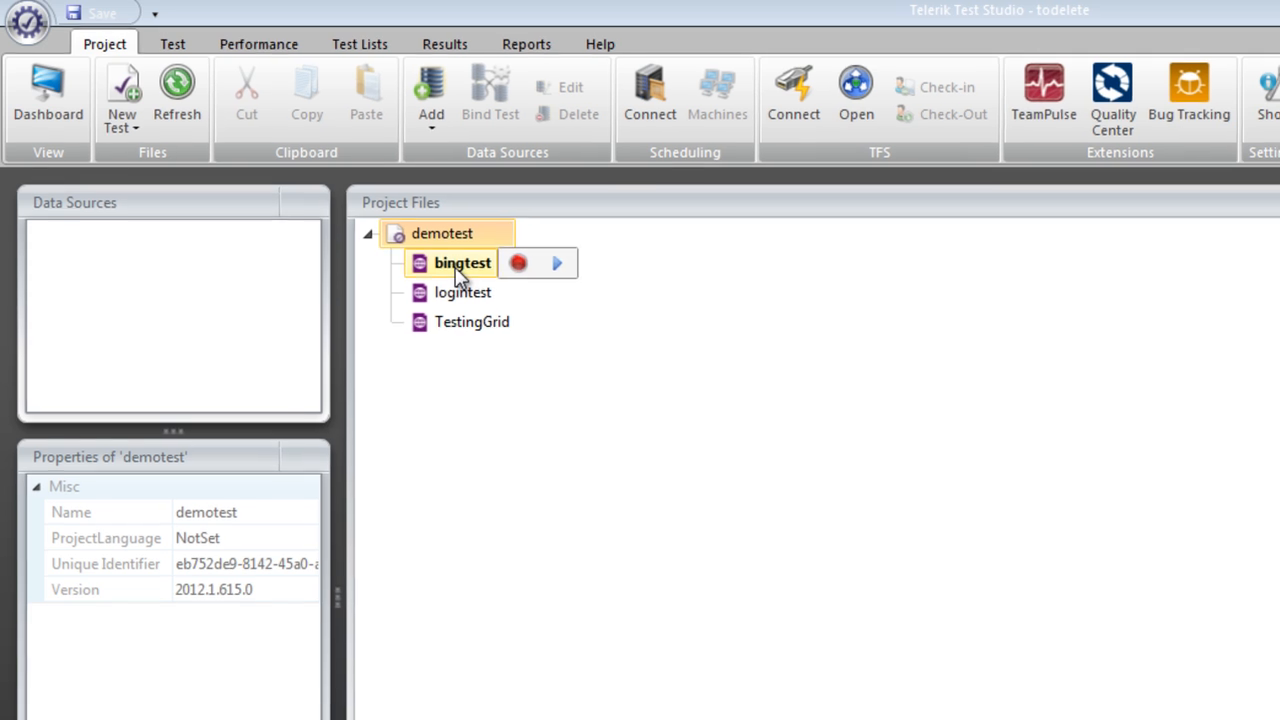
left_click(456, 267)
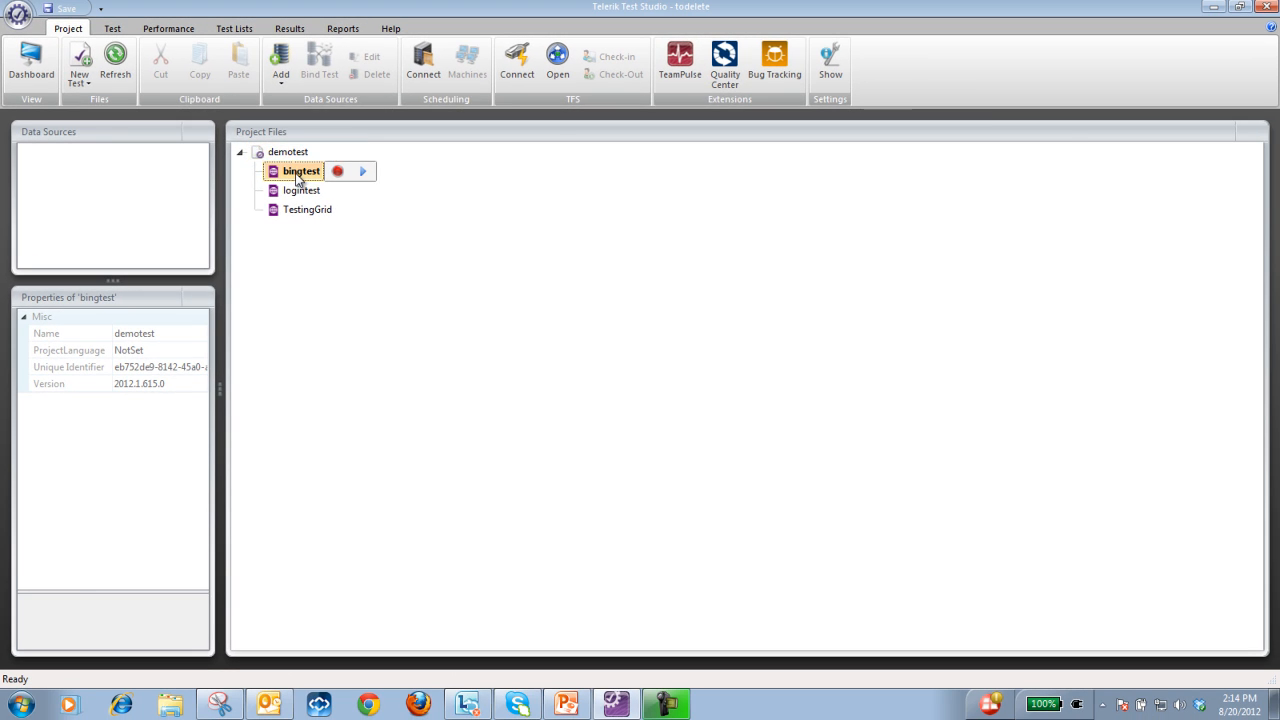
double_click(296, 174)
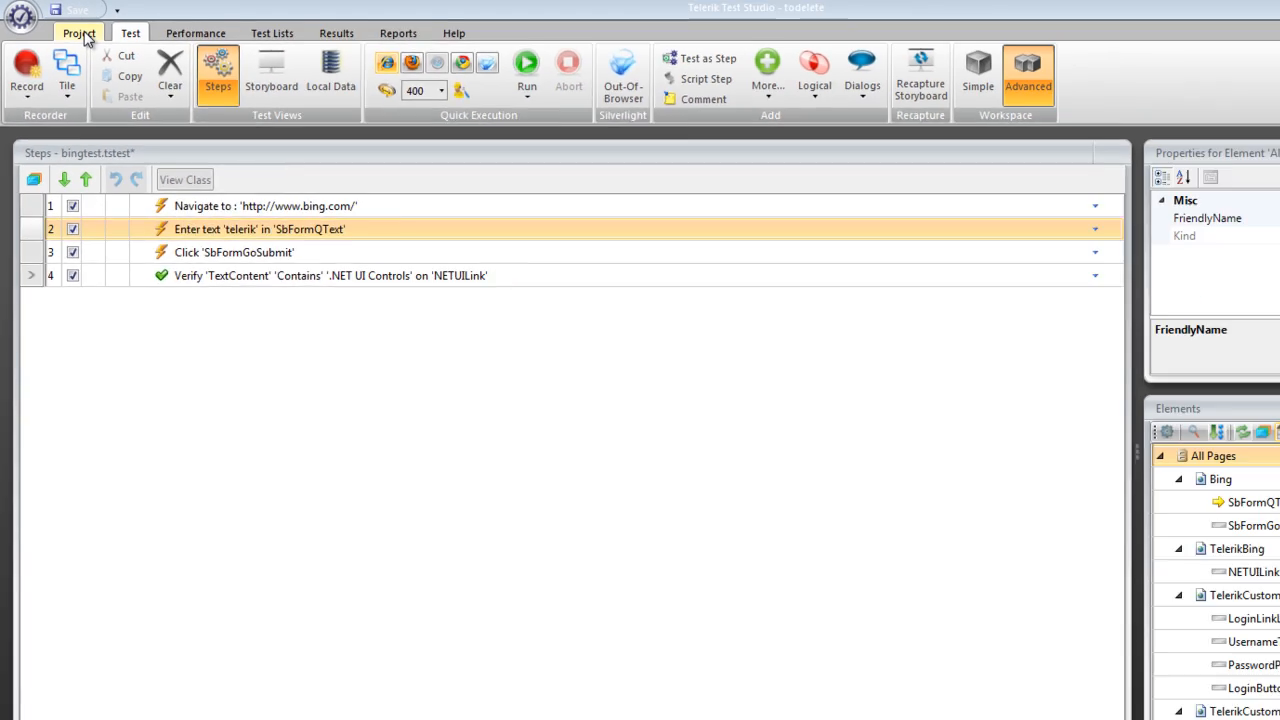
Return to the project and add searchdata.xlsx from the Desktop as an Excel data source.
left_click(147, 56)
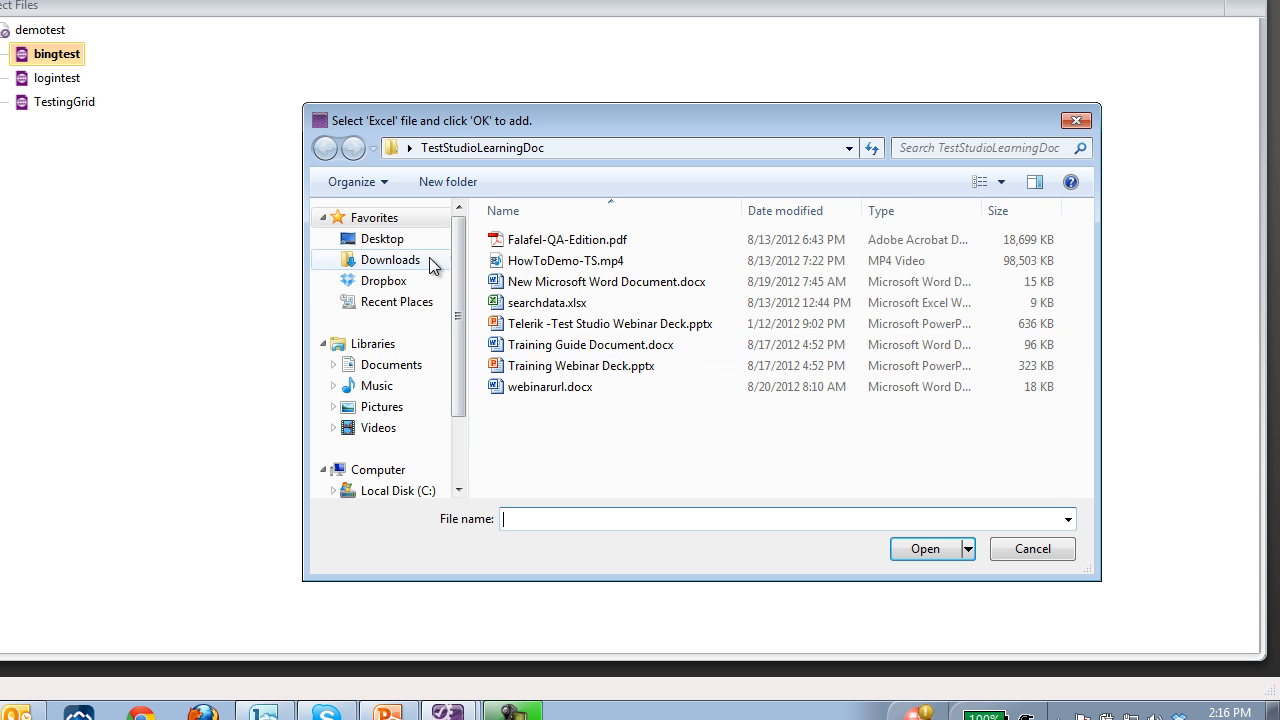
left_click(382, 239)
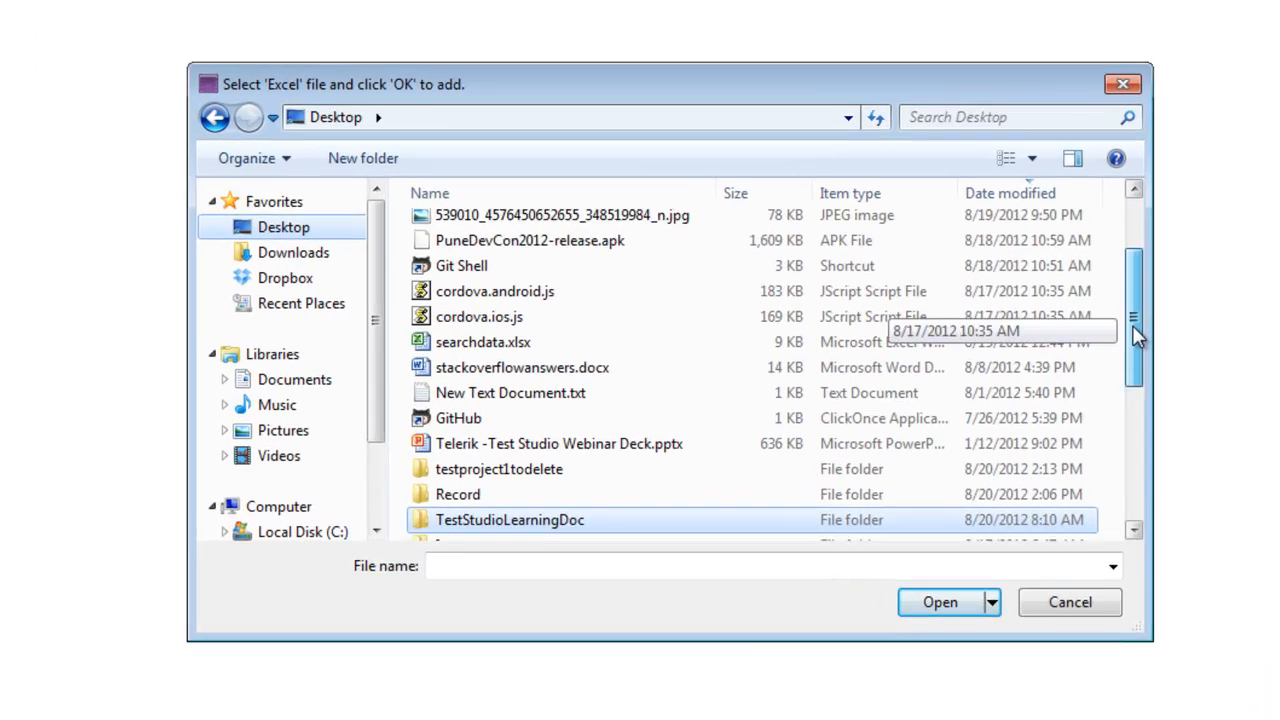
mouse_move(1137, 337)
left_mouse_down()
mouse_move(1130, 476)
mouse_move(1157, 508)
mouse_move(1156, 338)
left_mouse_up()
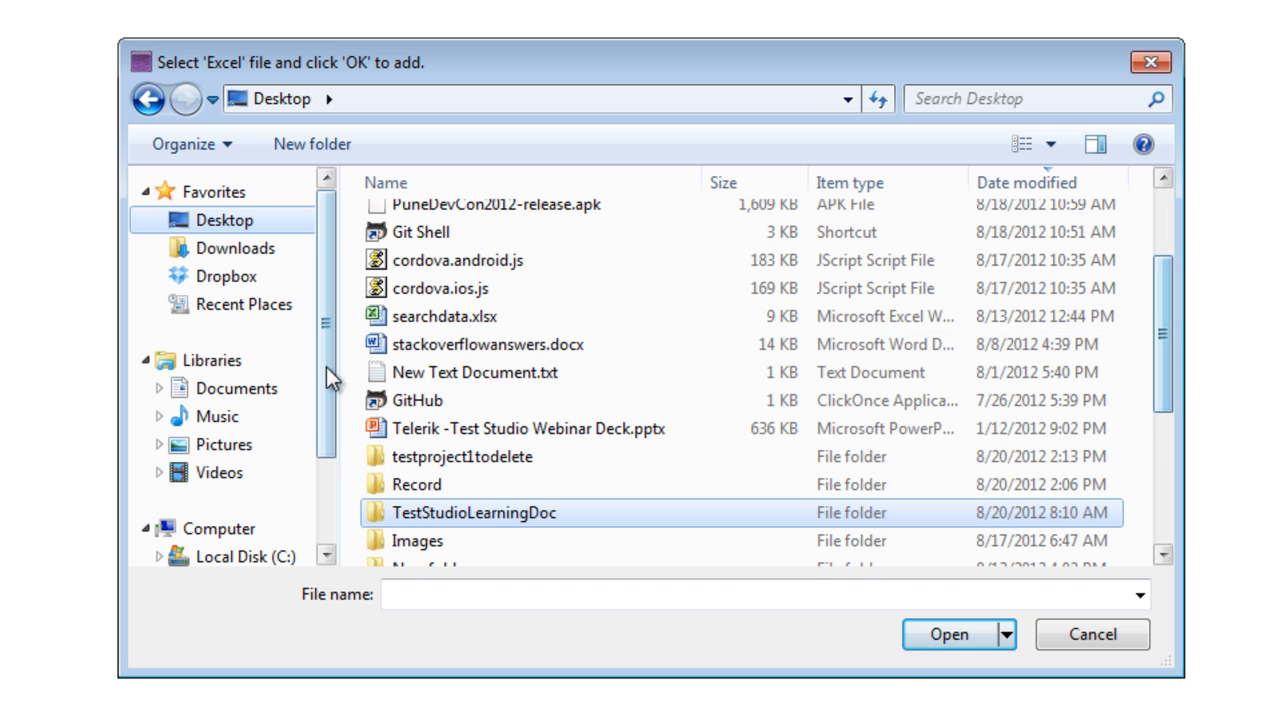
left_click(460, 318)
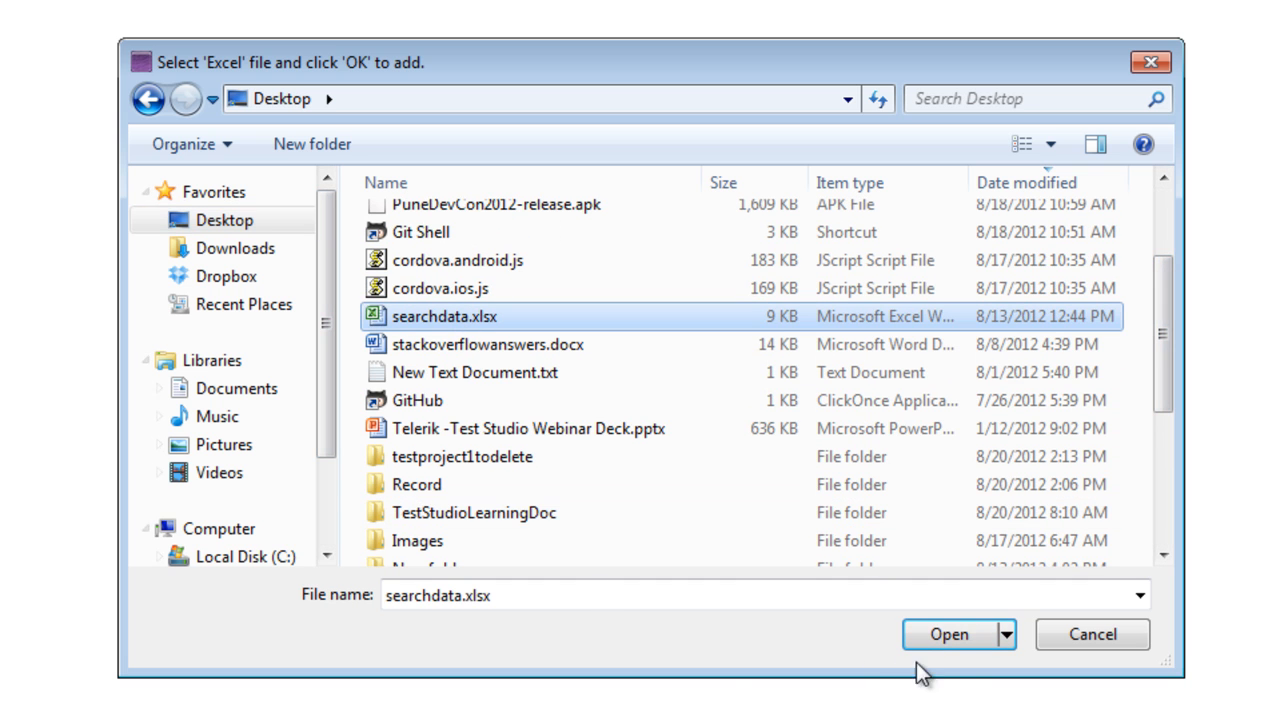
left_click(940, 634)
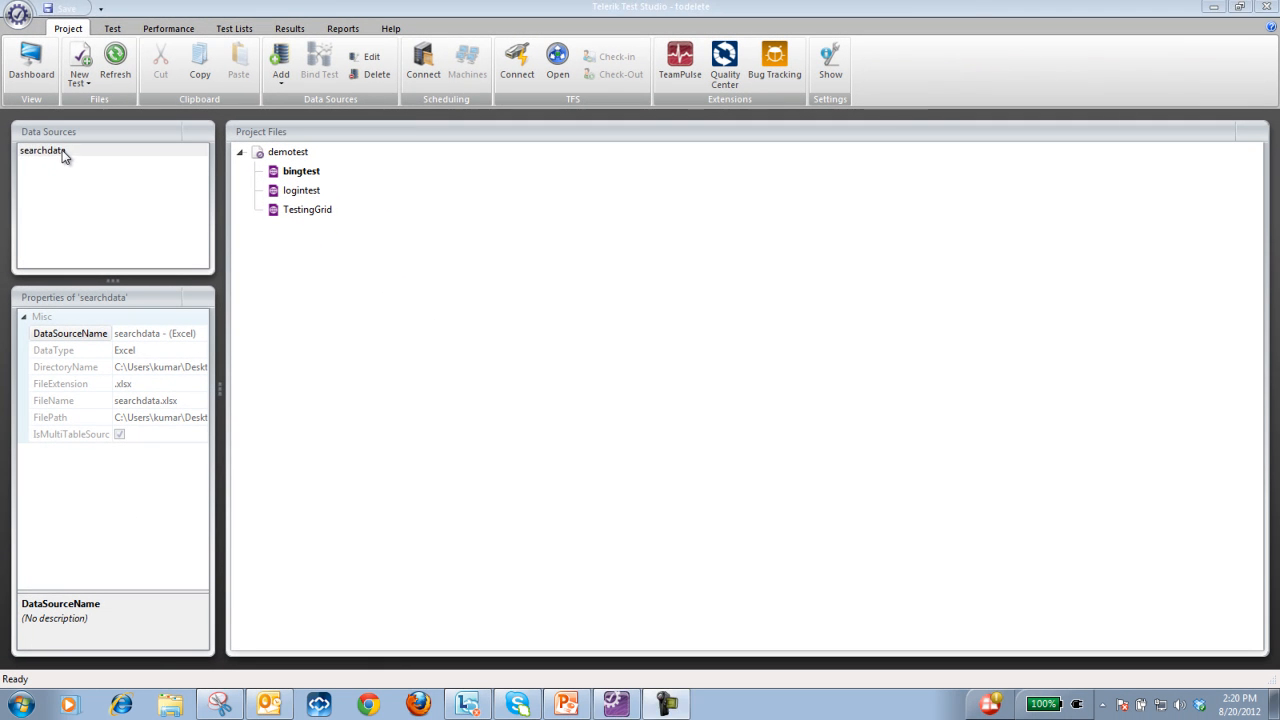
Open the searchdata data source in Excel and examine its searchterm and searchresult columns.
left_click(62, 155)
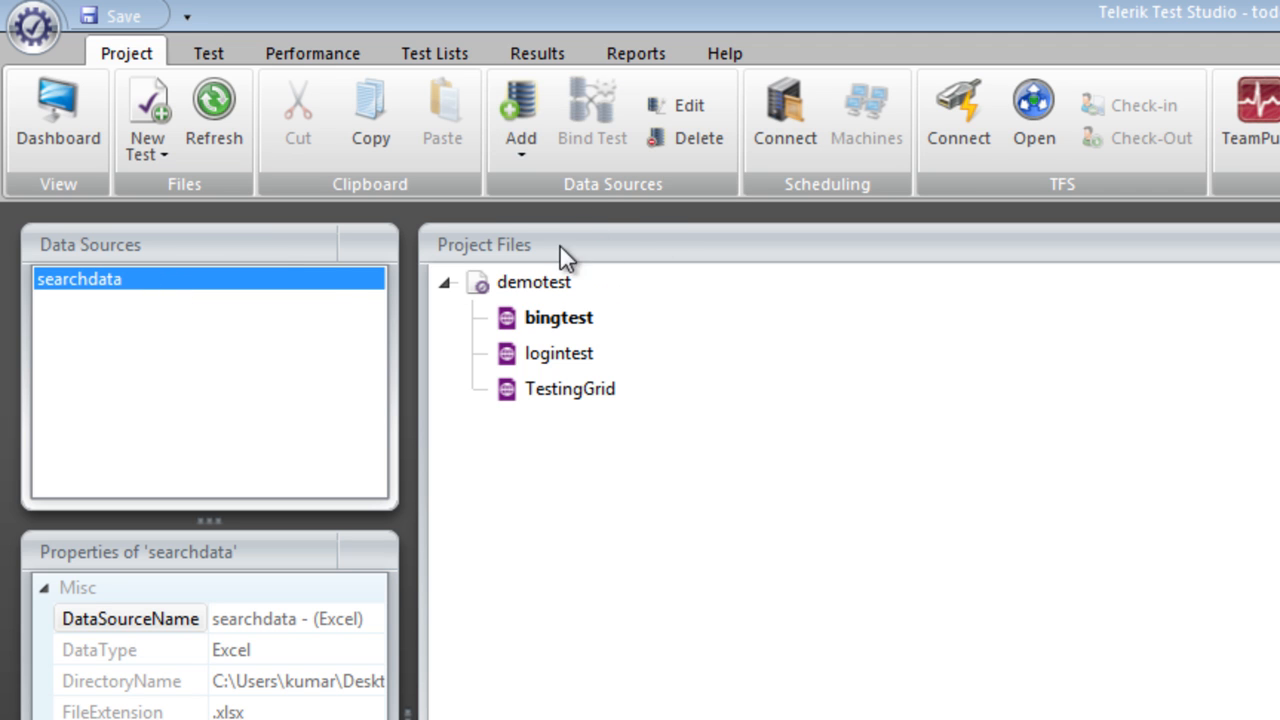
left_click(693, 111)
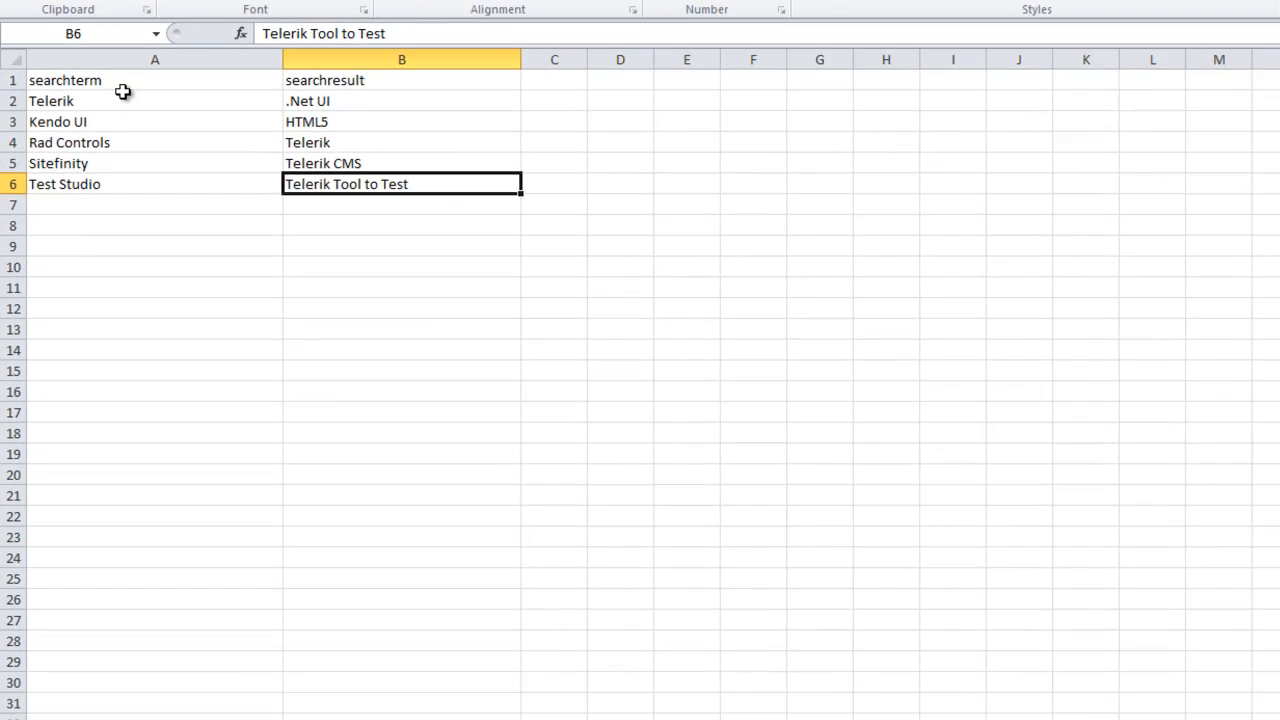
left_click(165, 287)
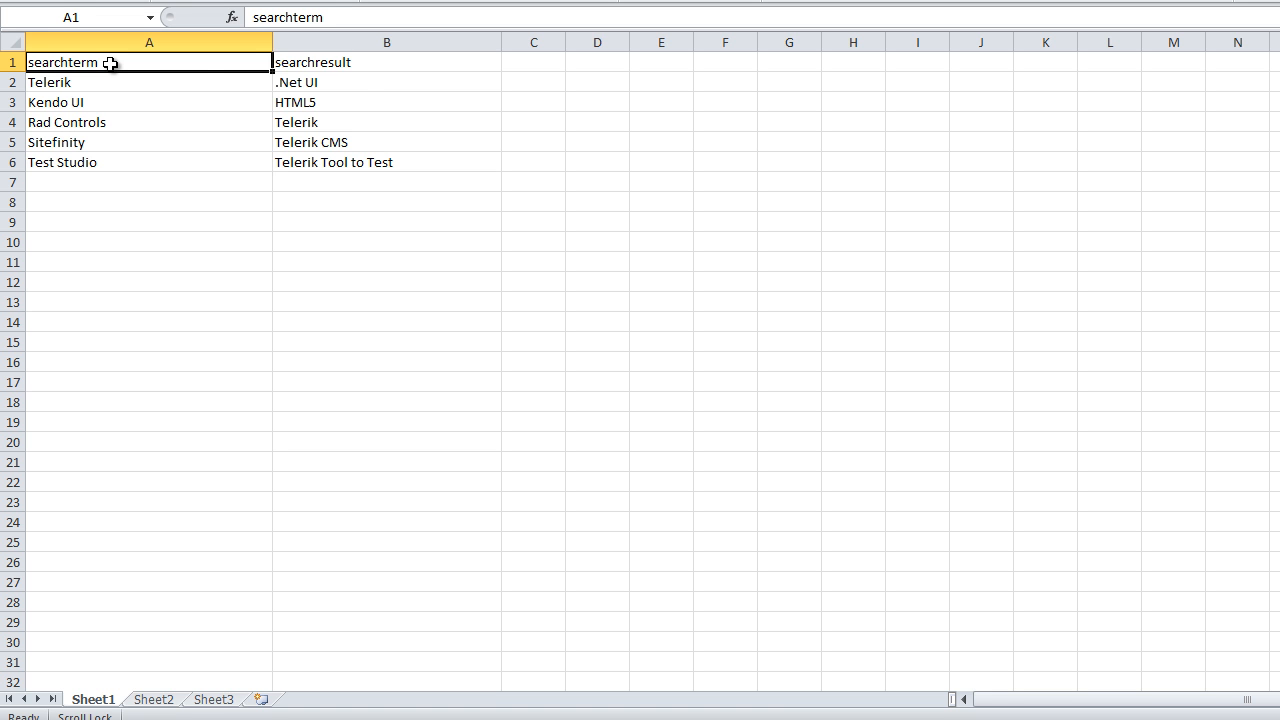
left_click(94, 86)
left_click(90, 121)
left_click(79, 161)
left_click(92, 122)
left_click(82, 103)
left_click(82, 84)
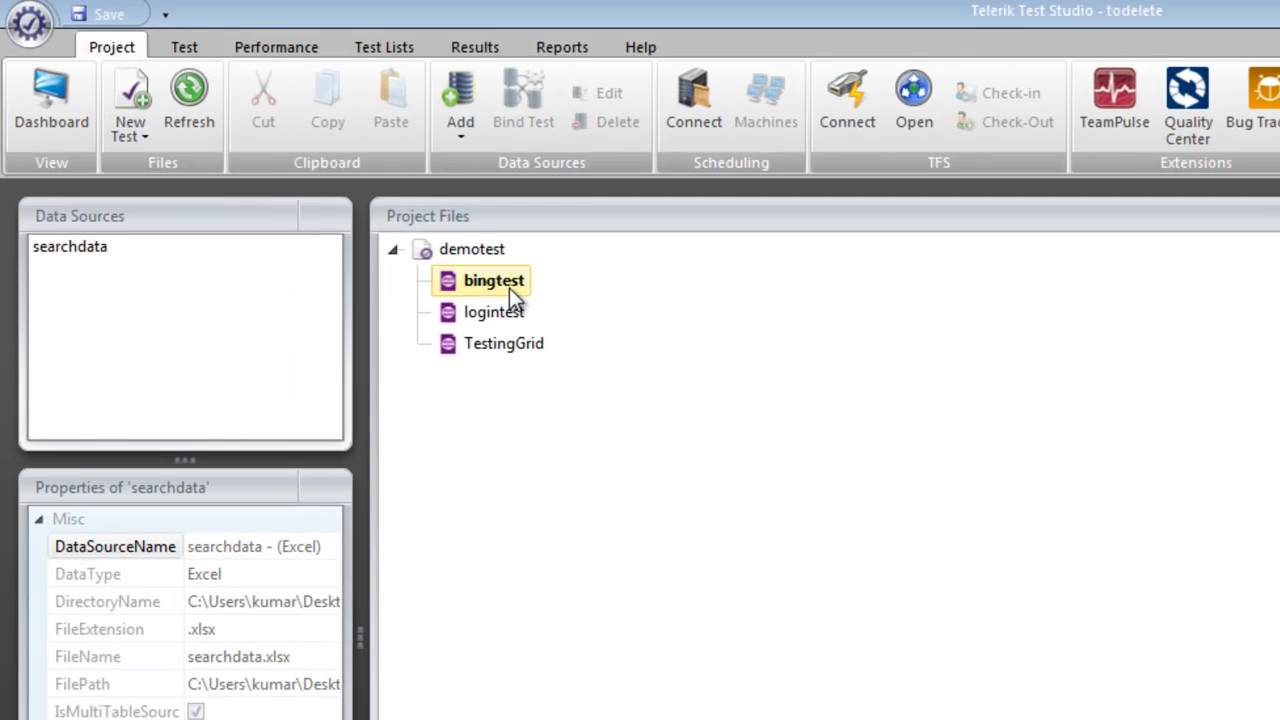
Data-bind the bingtest test to the searchdata Excel data source.
mouse_move(311, 171)
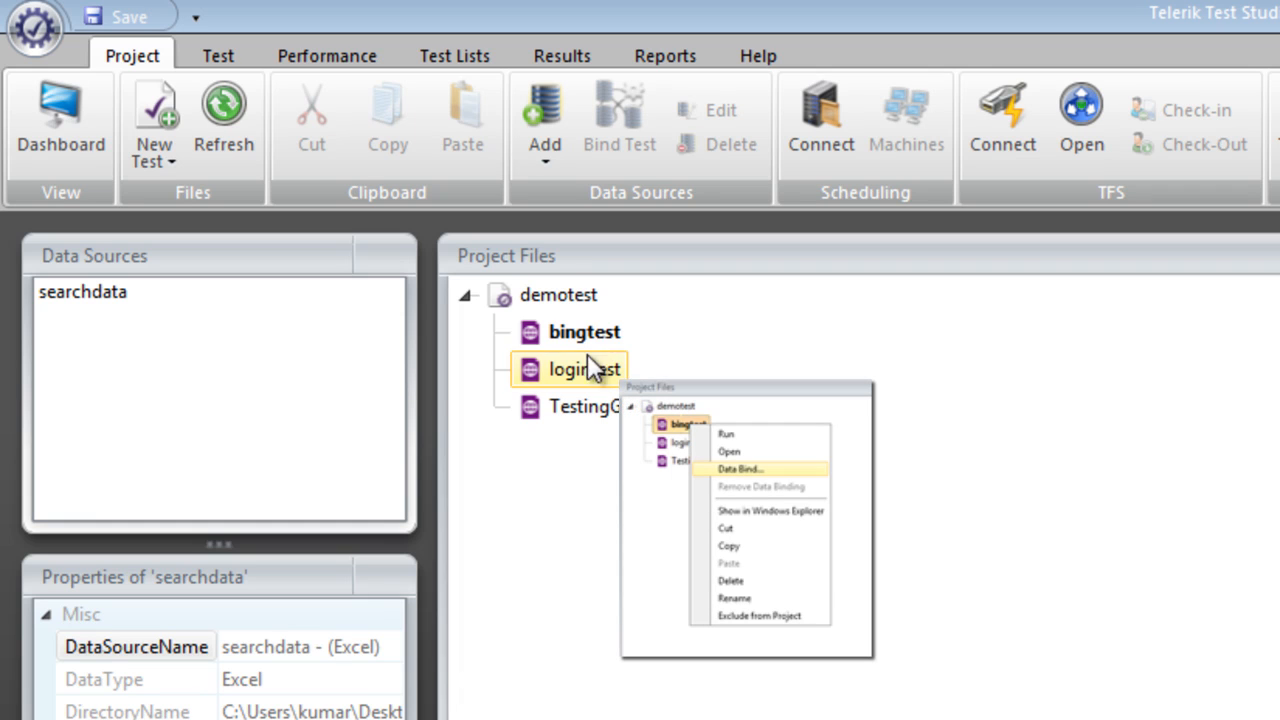
left_click(598, 335)
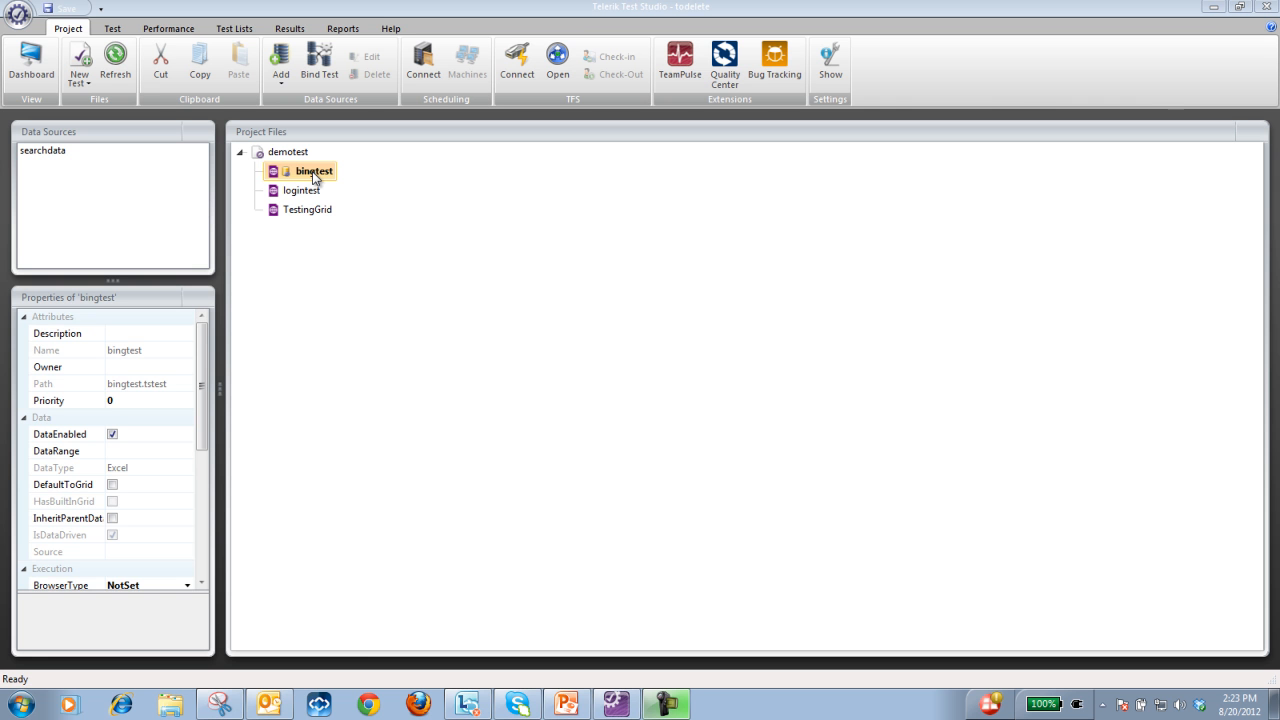
Open bingtest and bind the Text property of step 2, the search text entry, to the searchterm column.
mouse_move(425, 241)
double_click(292, 160)
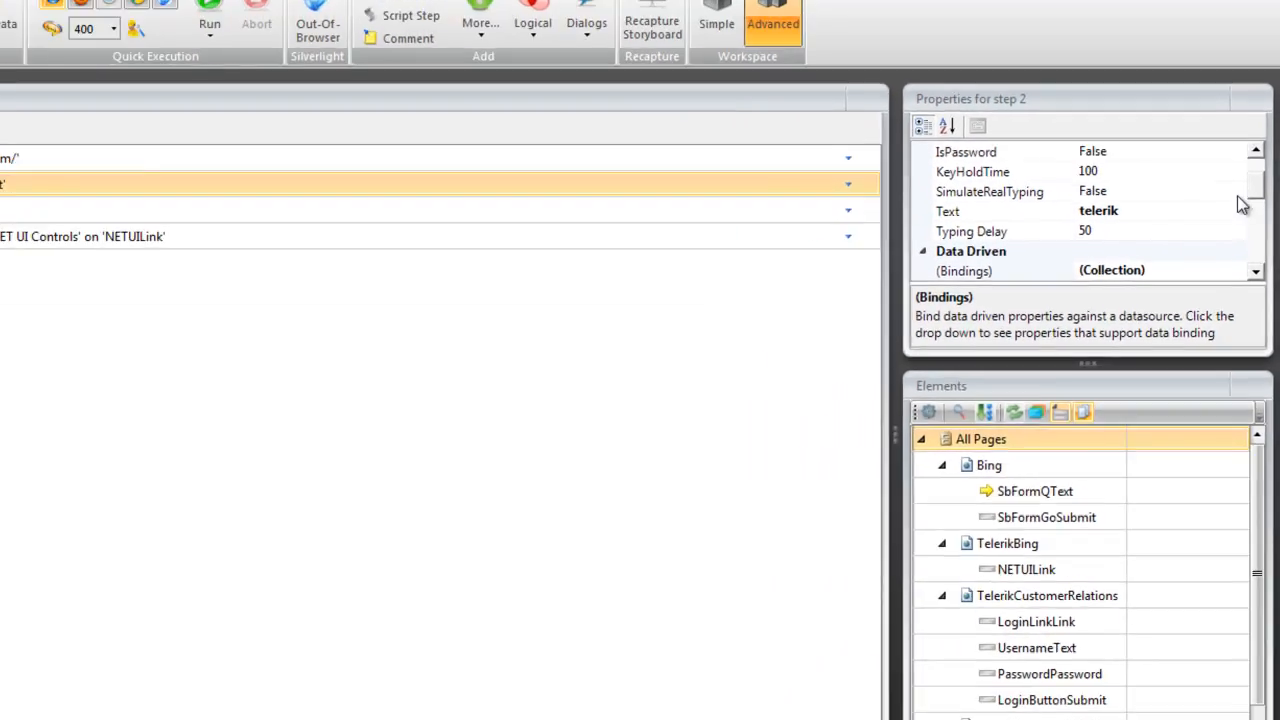
scroll(1090, 176, "down", 2)
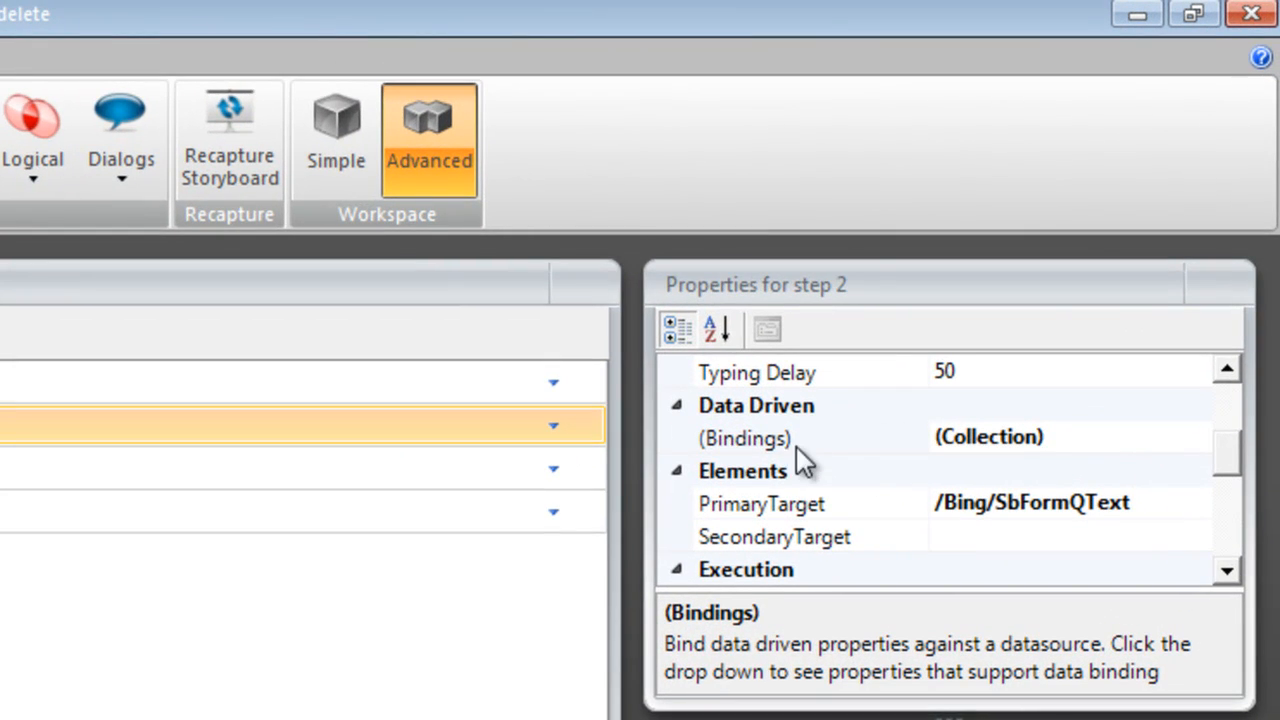
left_click(1182, 441)
left_click(1200, 420)
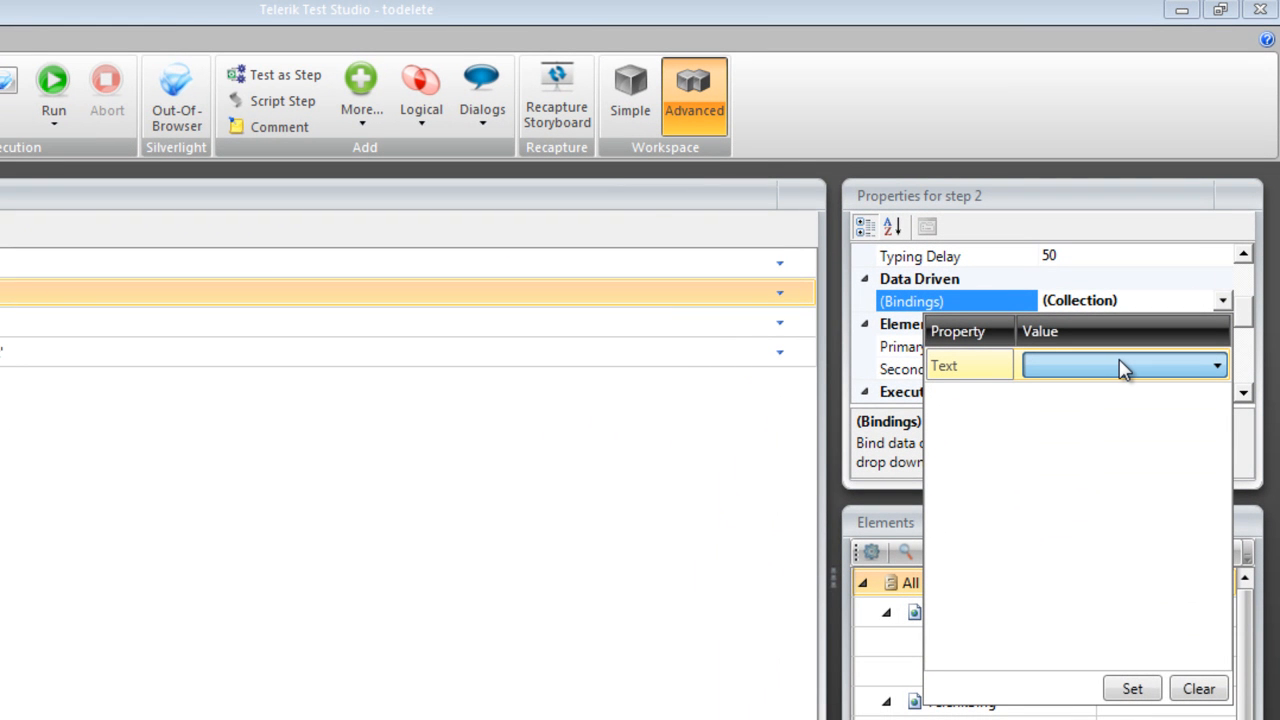
left_click(1104, 403)
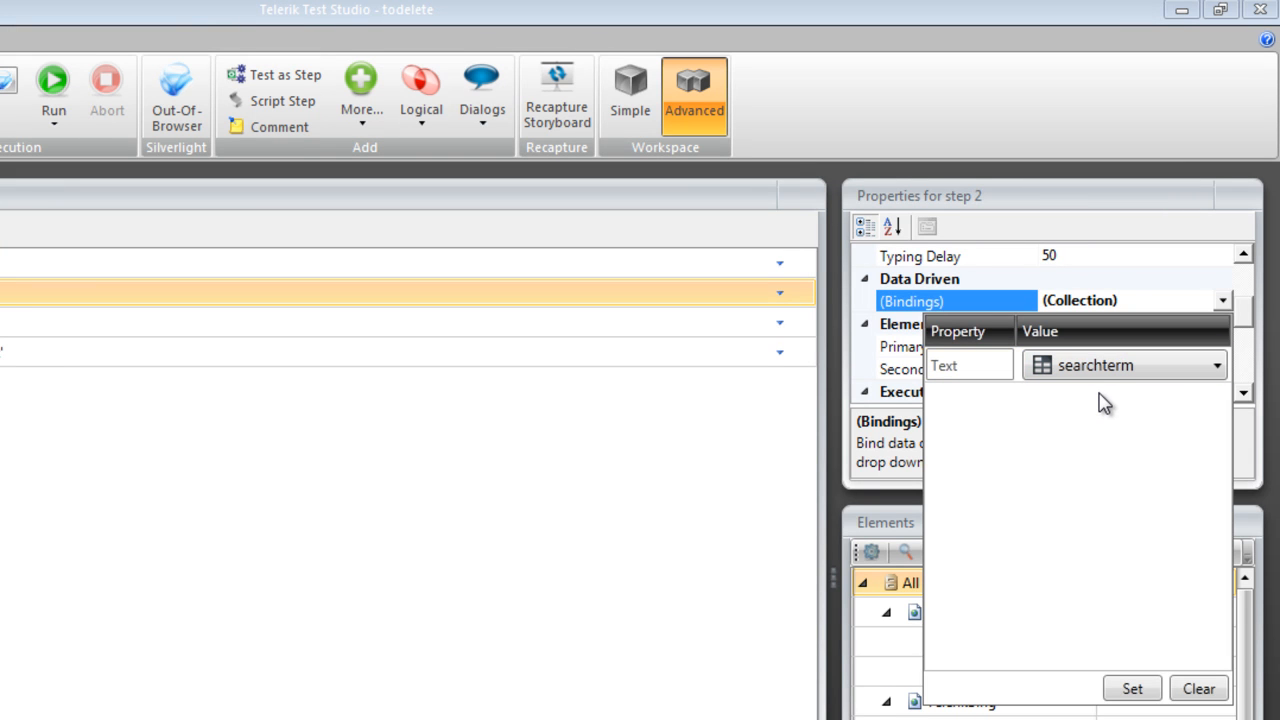
left_click(1133, 689)
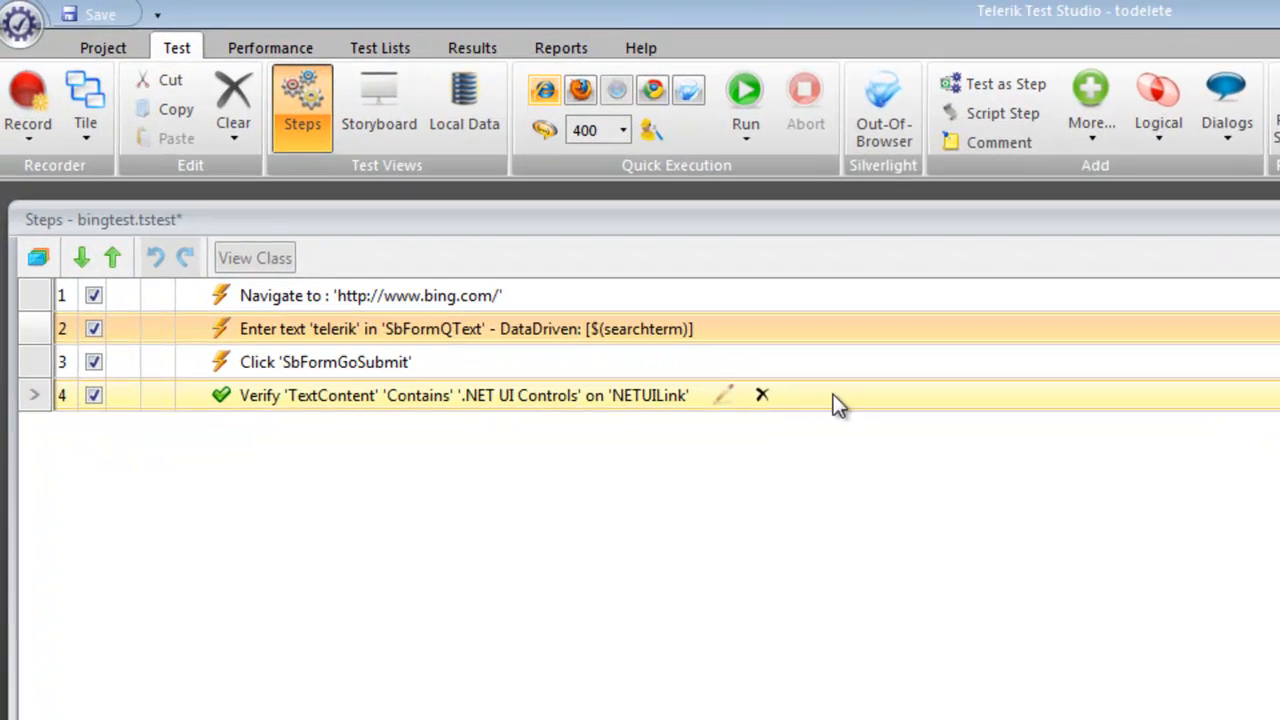
Bind the expected string of the TextContent verification in step 4 to the searchresult column.
left_click(596, 283)
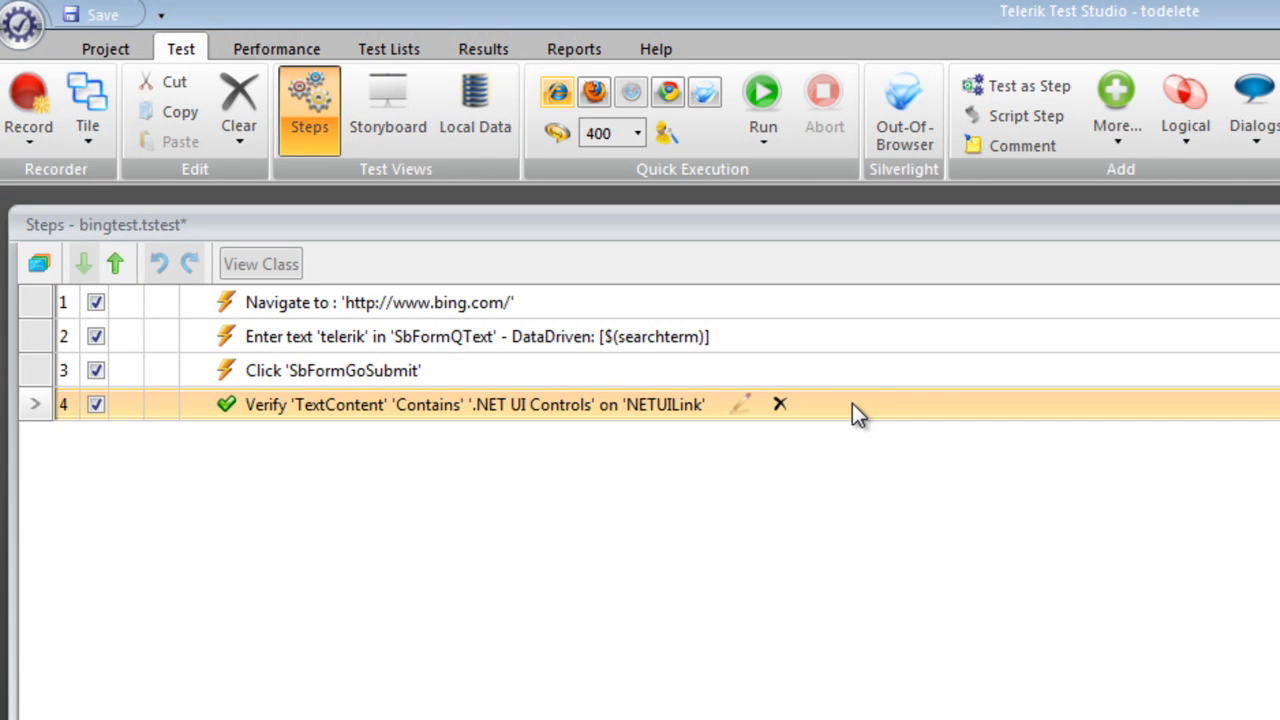
left_click(1163, 322)
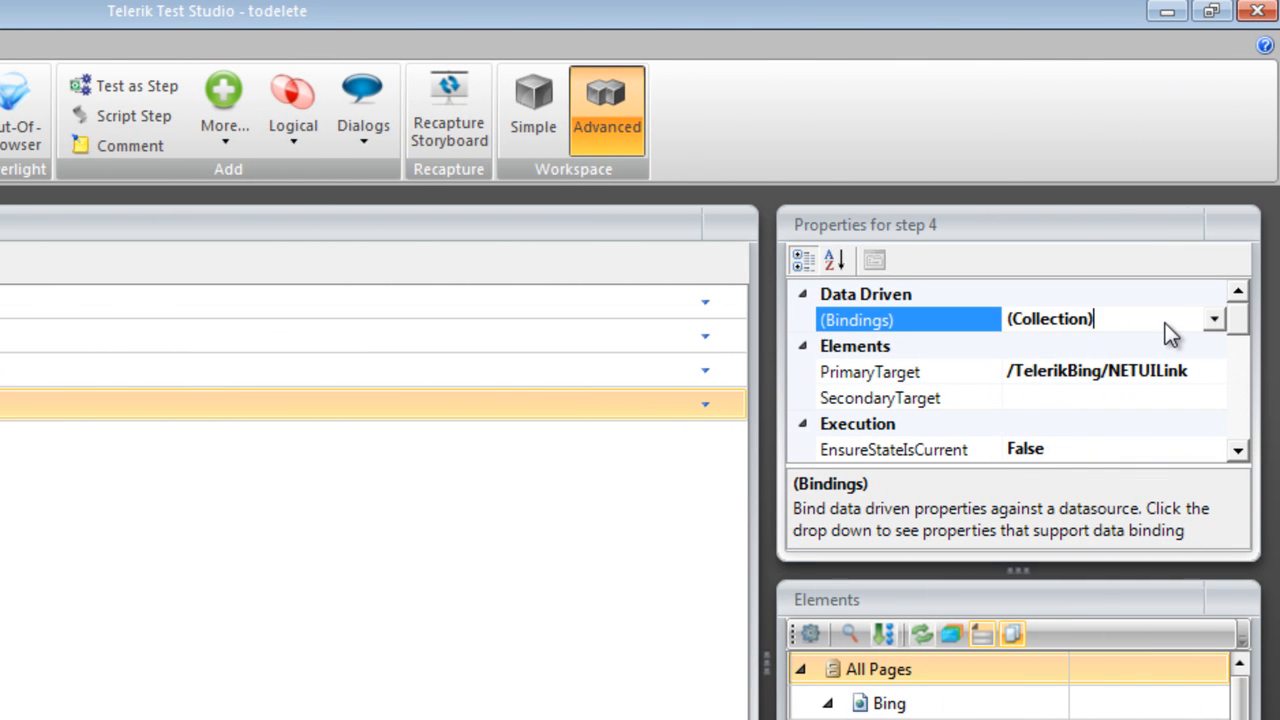
left_click(1214, 320)
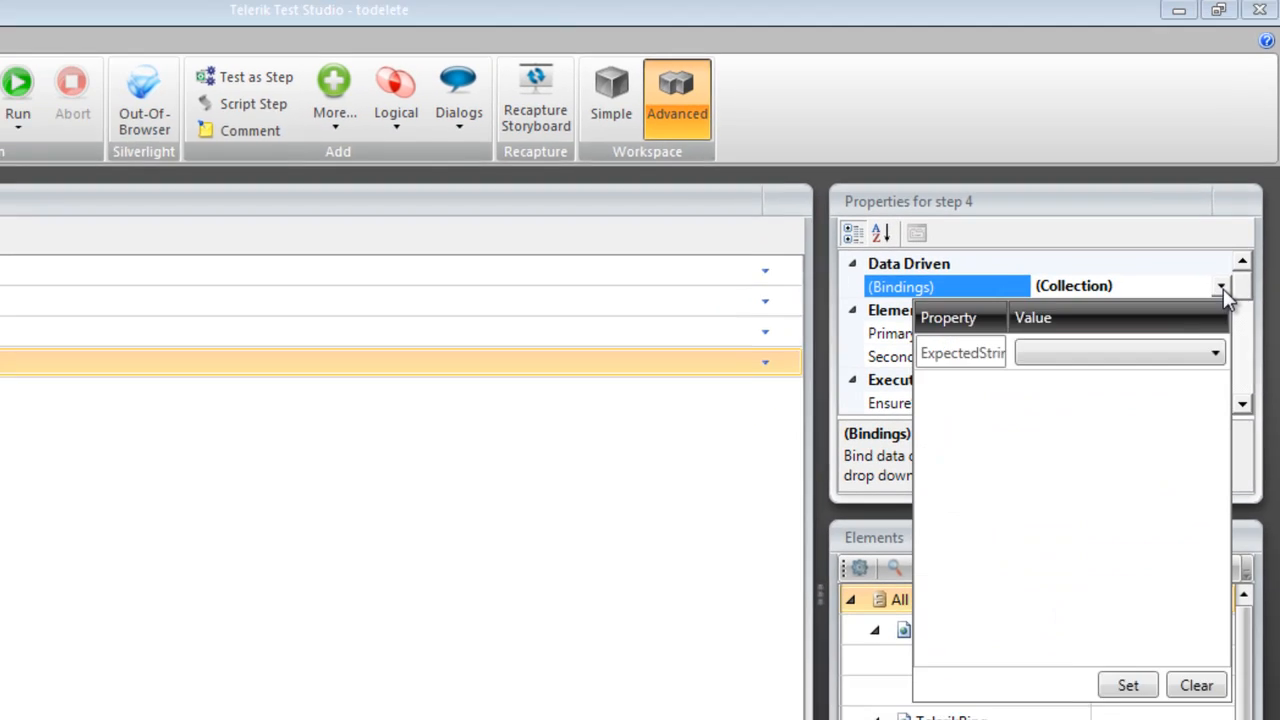
left_click(1161, 366)
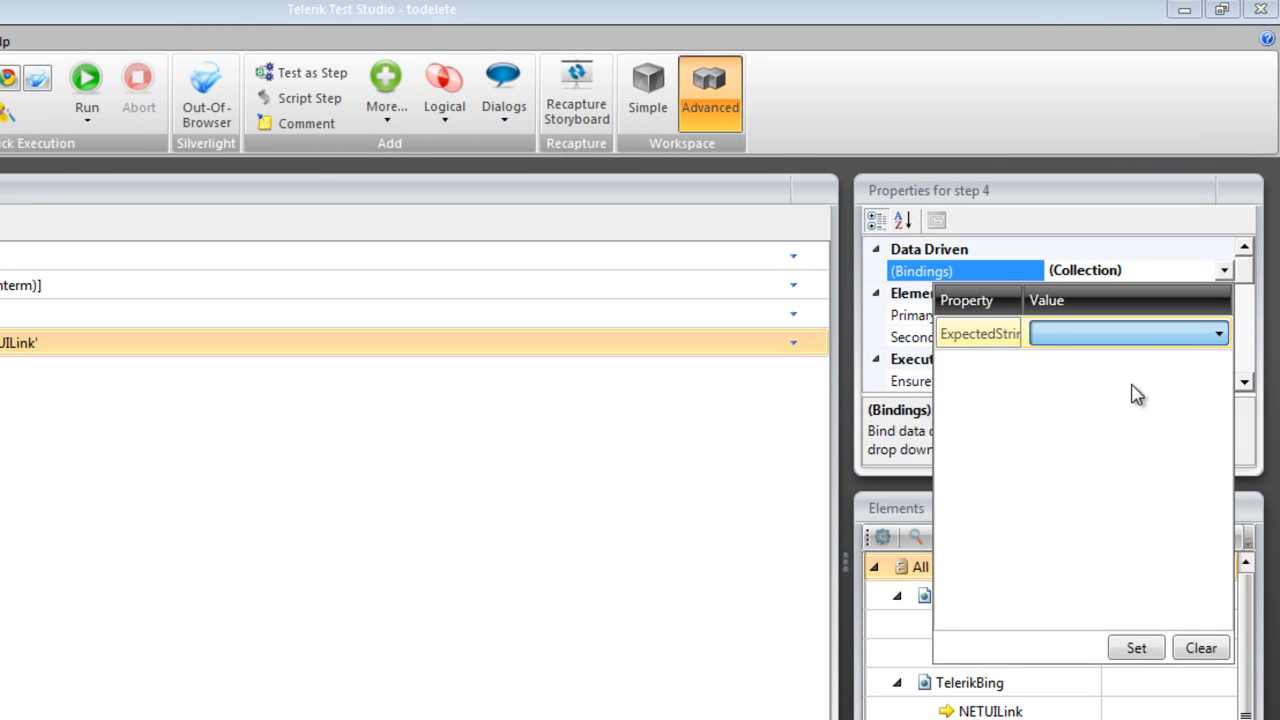
left_click(1132, 386)
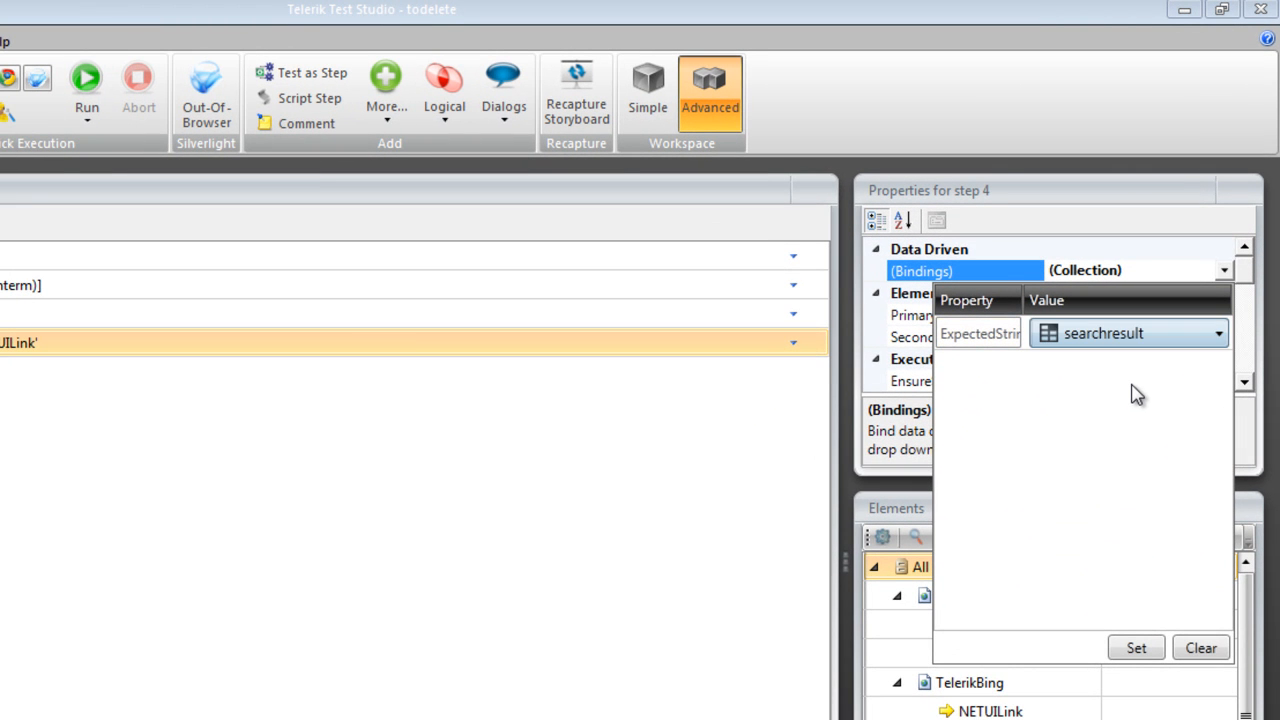
left_click(1135, 648)
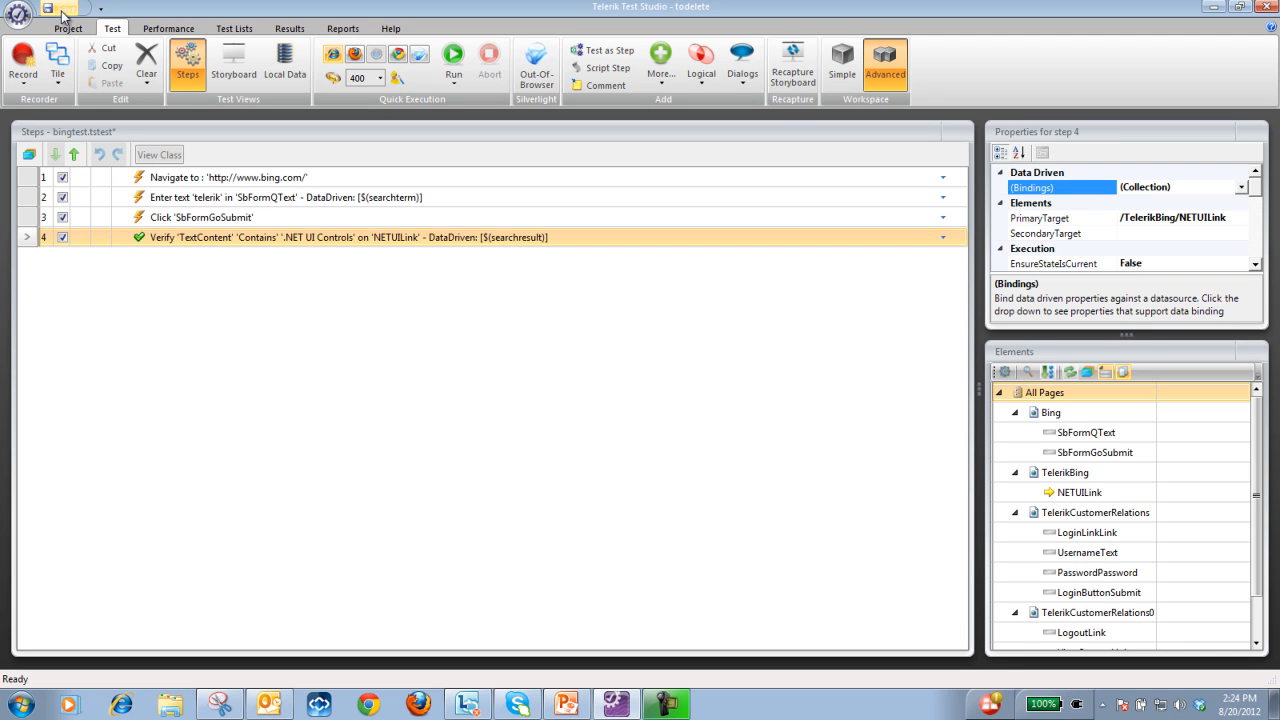
Save the test and run it in Internet Explorer, declining to make that the default browser.
left_click(62, 10)
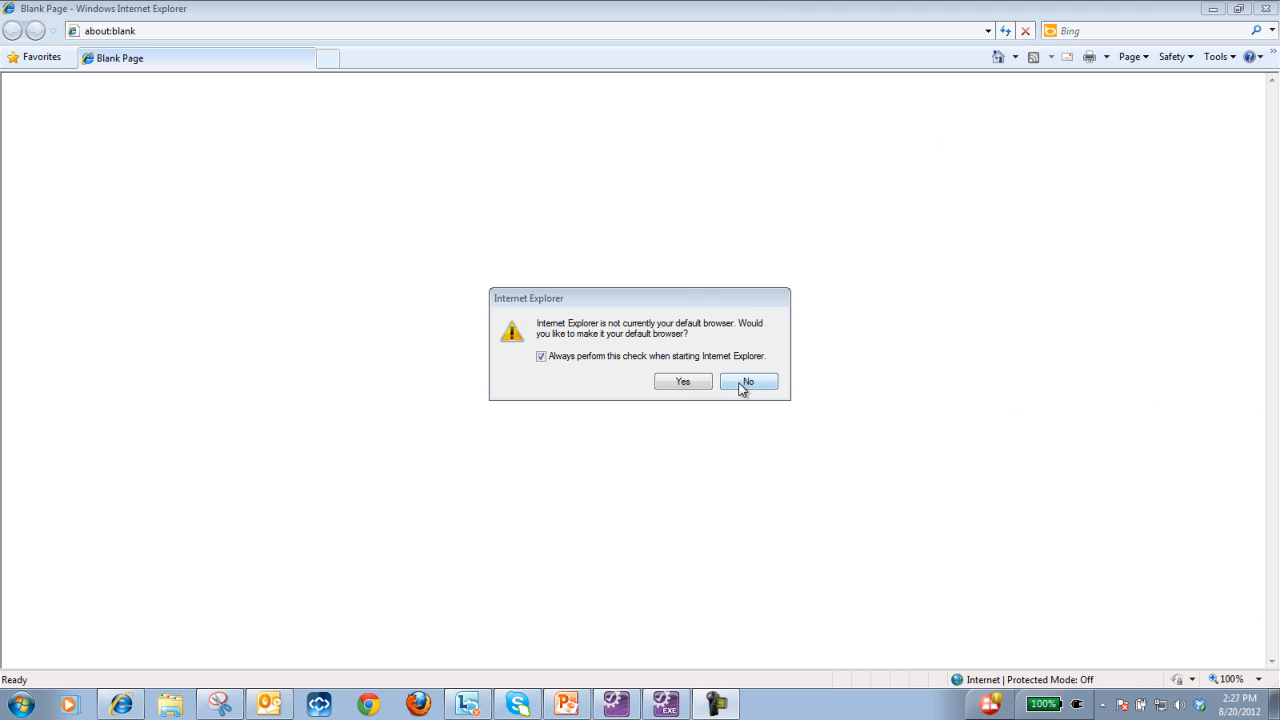
left_click(742, 381)
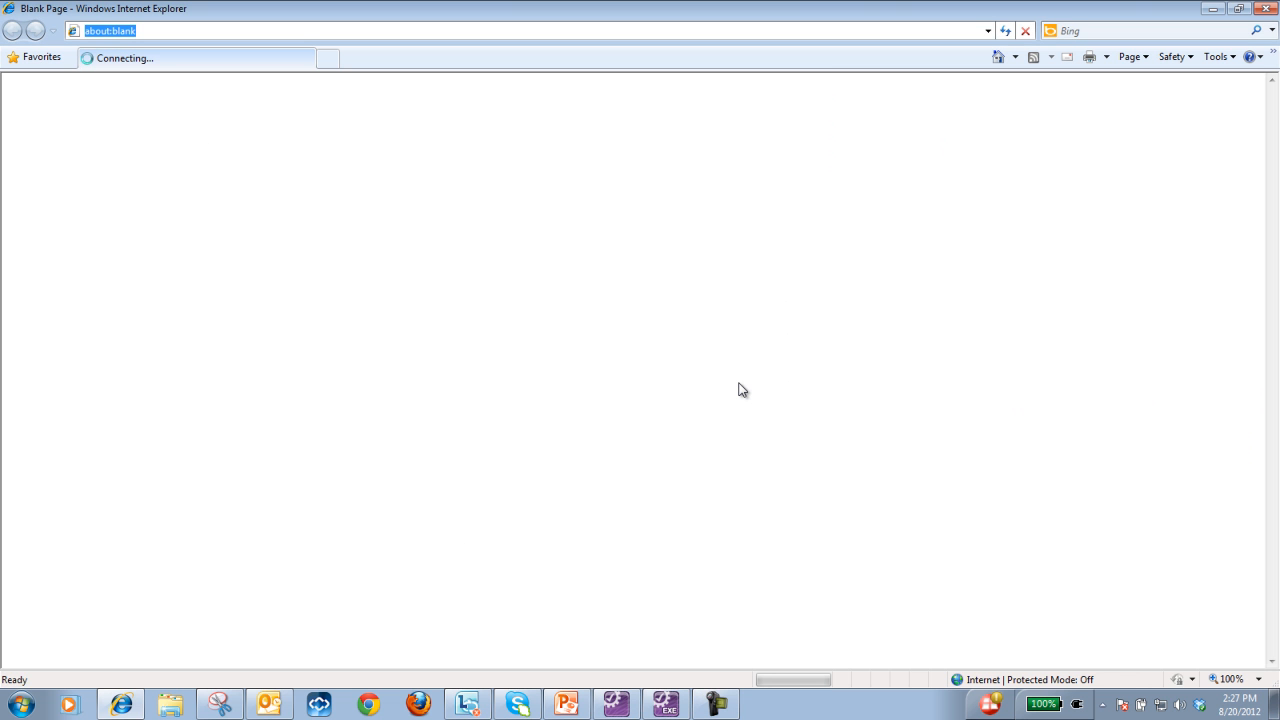